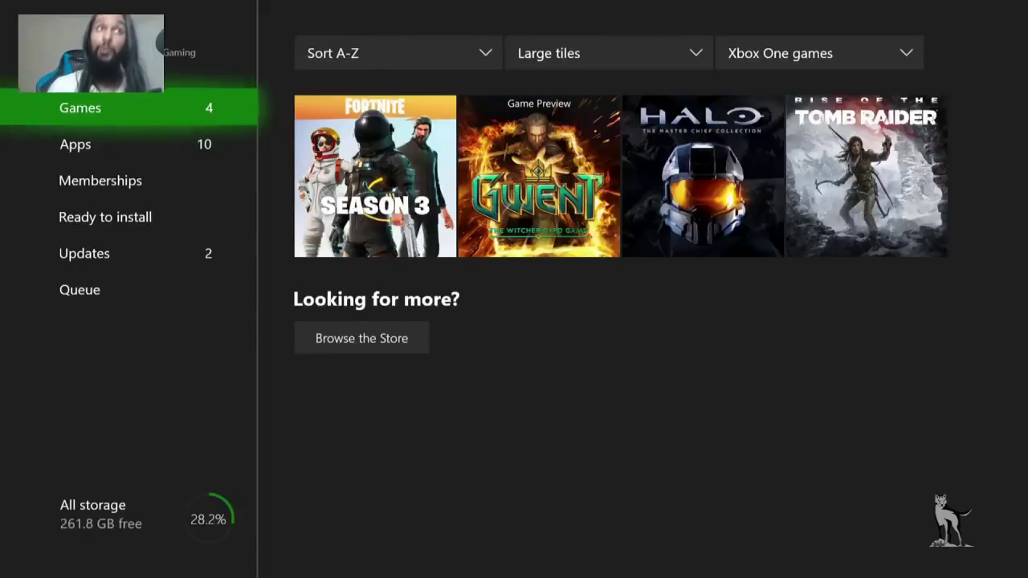
- Launch Microsoft Edge from the installed Apps list
key("Down")
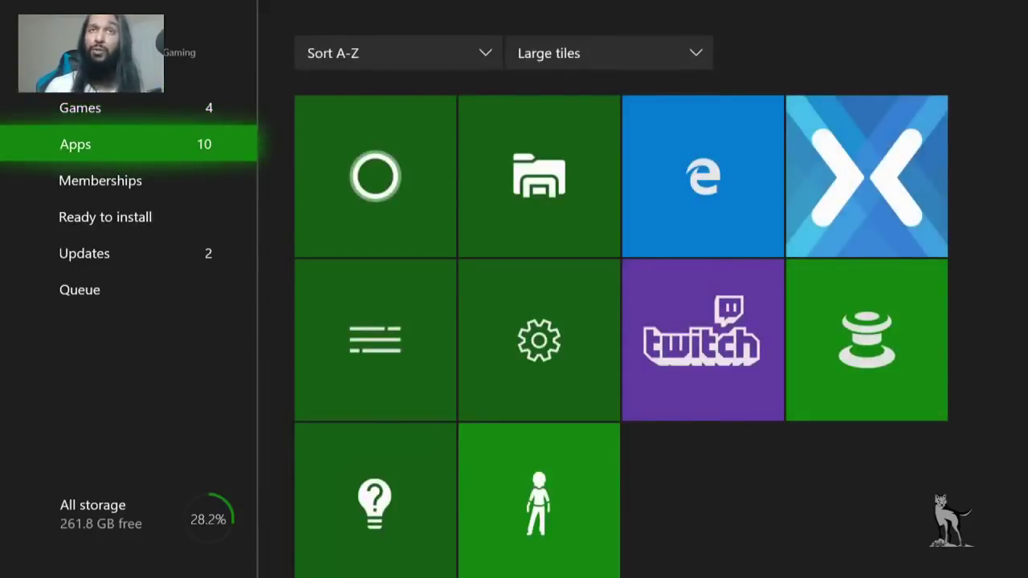
key("Right")
key("Right")
key("Right")
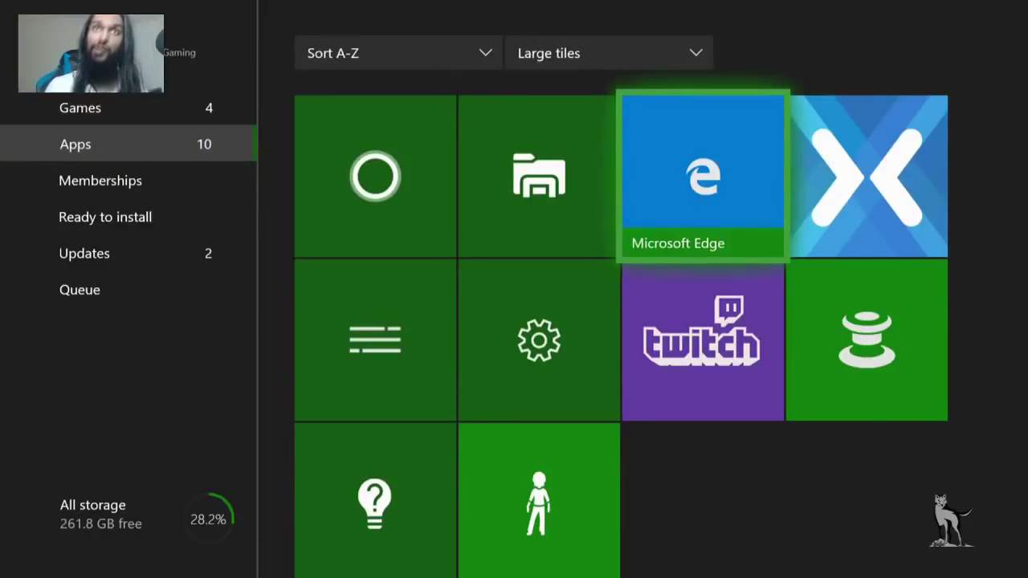
key("Return")
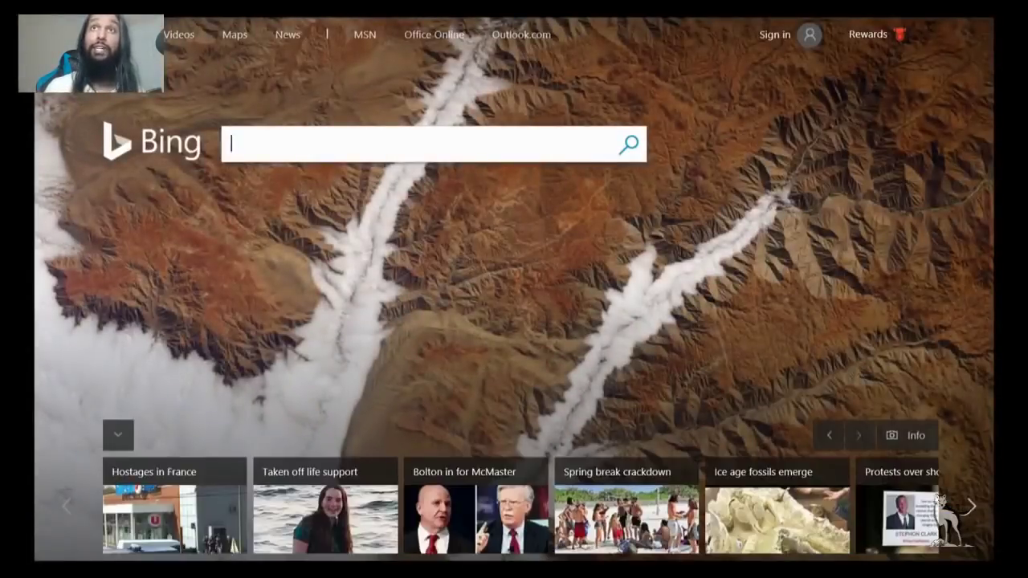
- Turn on Show Address bar from Edge's page menu
key("Menu")
key("Down")
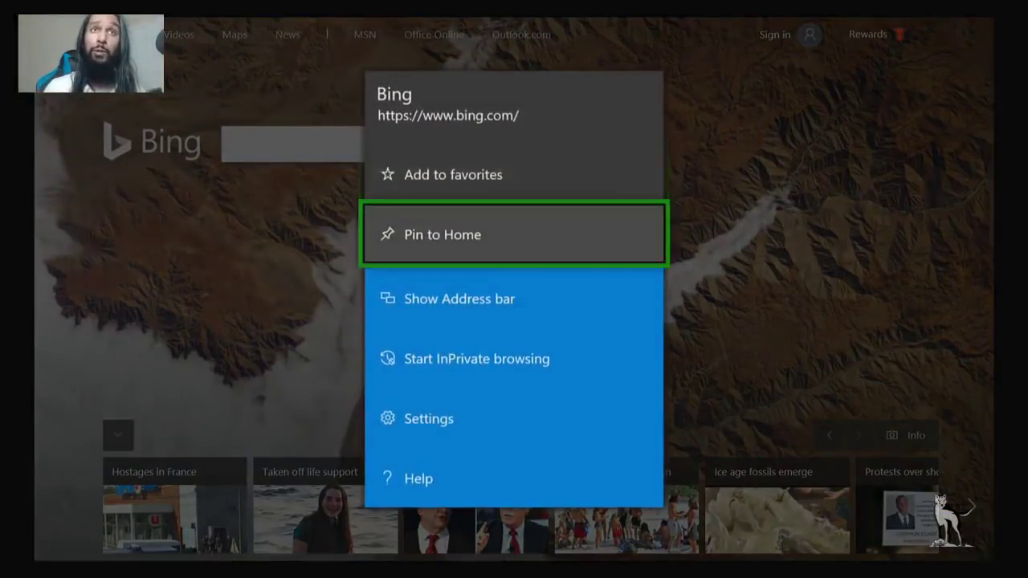
key("Down")
key("Return")
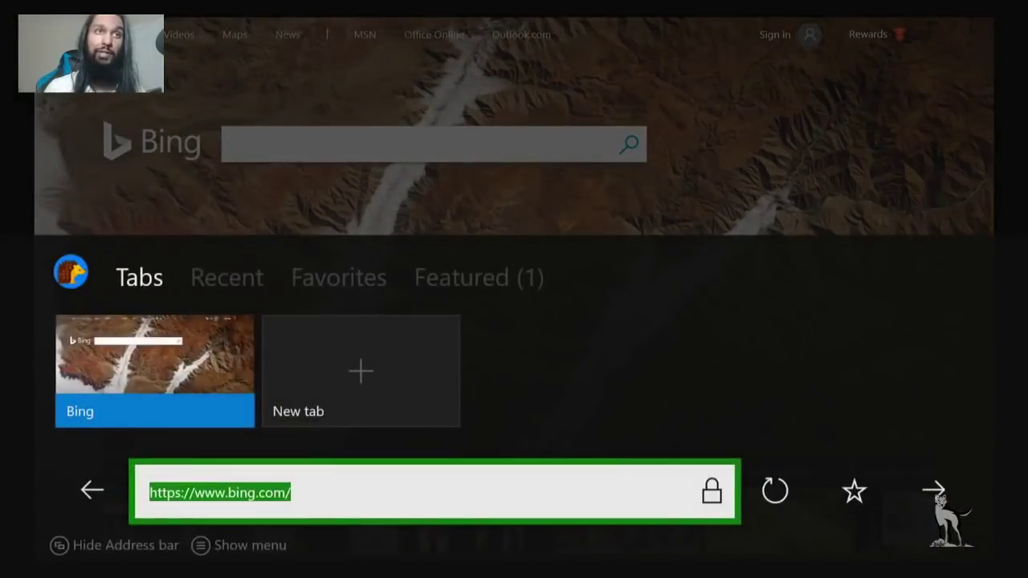
- Enter 'twit' in the address bar and open the twitch.tv suggestion
key("Return")
key("Right")
key("Left")
key("Left")
type("t")
key("Left")
key("Left")
key("Left")
type("w")
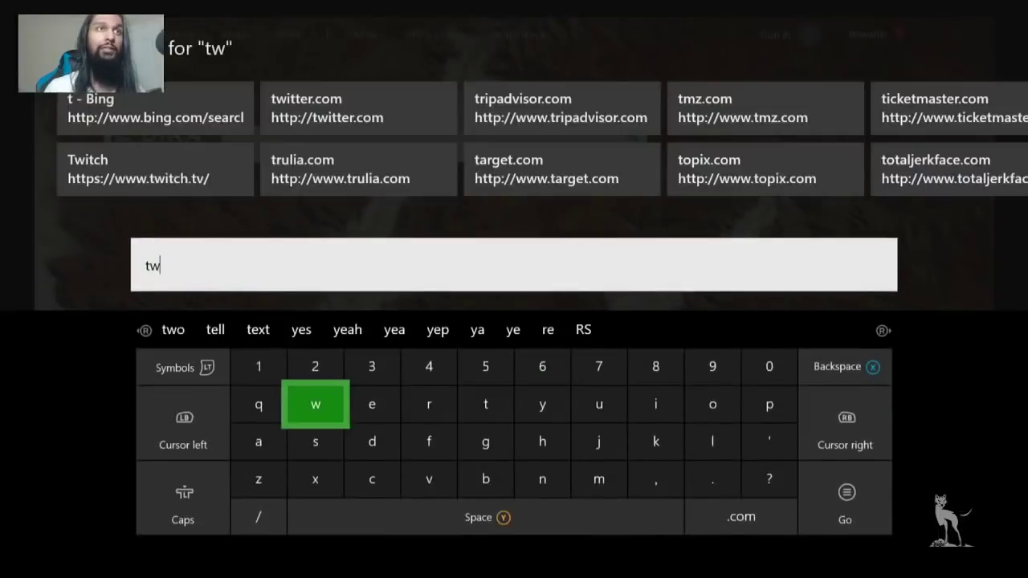
key("Right")
key("Right")
key("Right")
key("Right")
key("Right")
key("Right")
type("i")
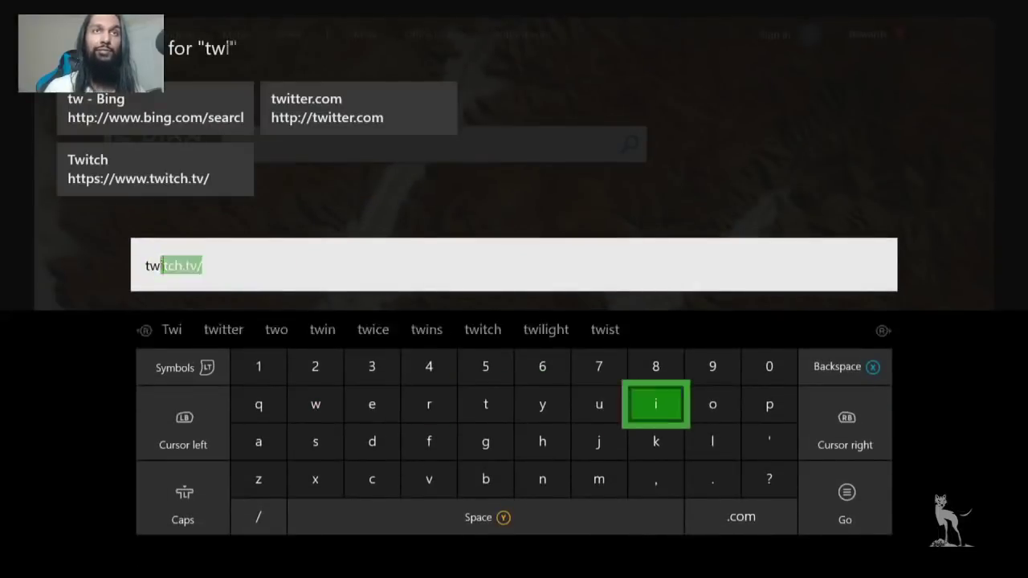
key("Left")
key("Left")
key("Left")
key("Left")
type("t")
key("Right")
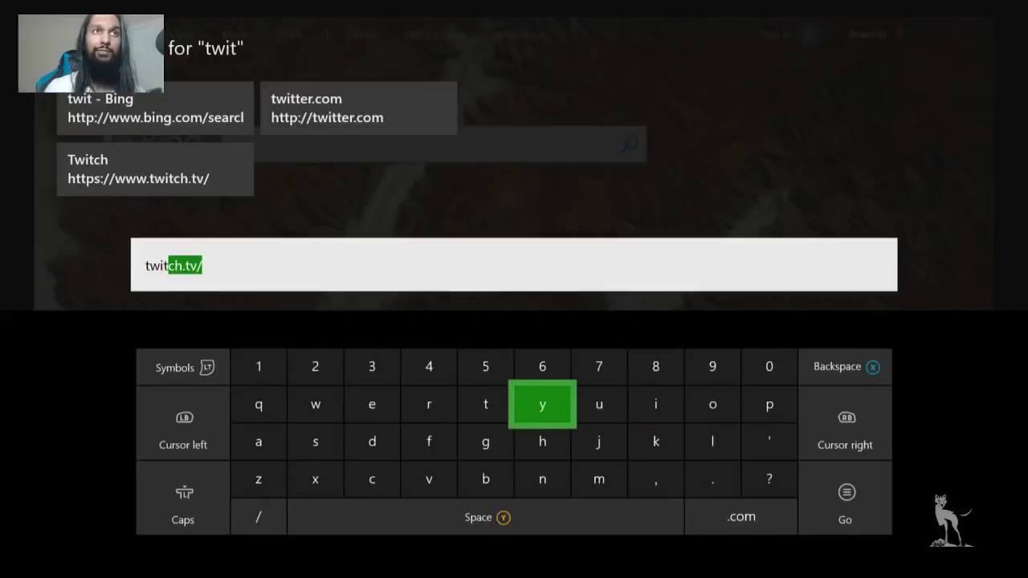
key("Up")
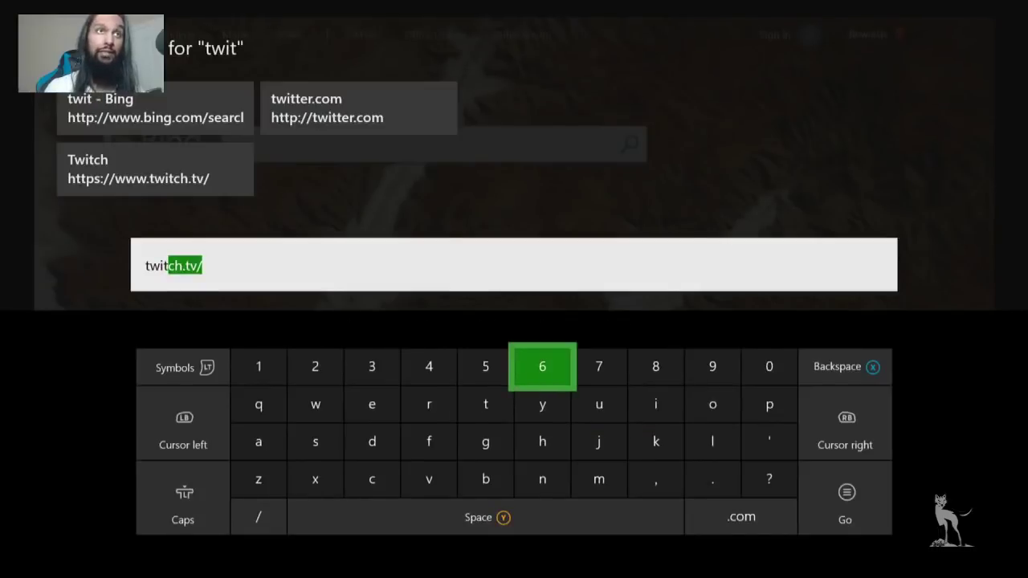
key("Up")
key("Up")
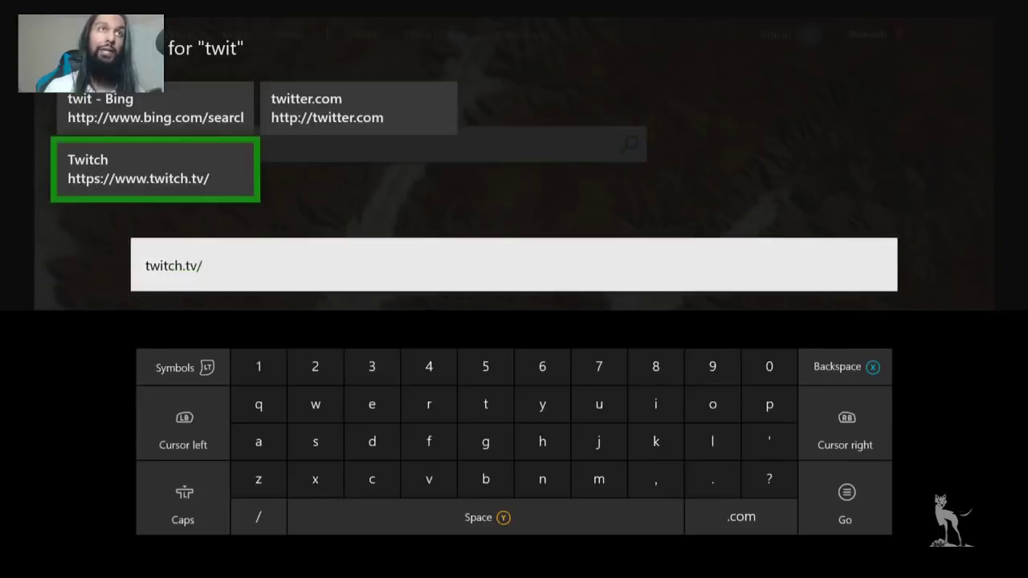
key("Return")
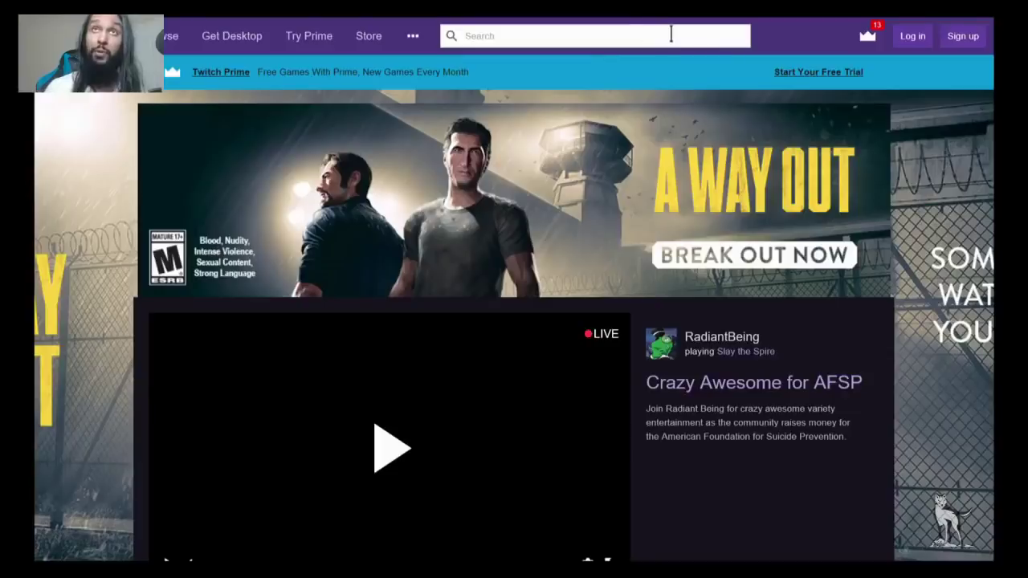
- View Twitch's Sign up form, then return to the Xbox Home
left_click(965, 45)
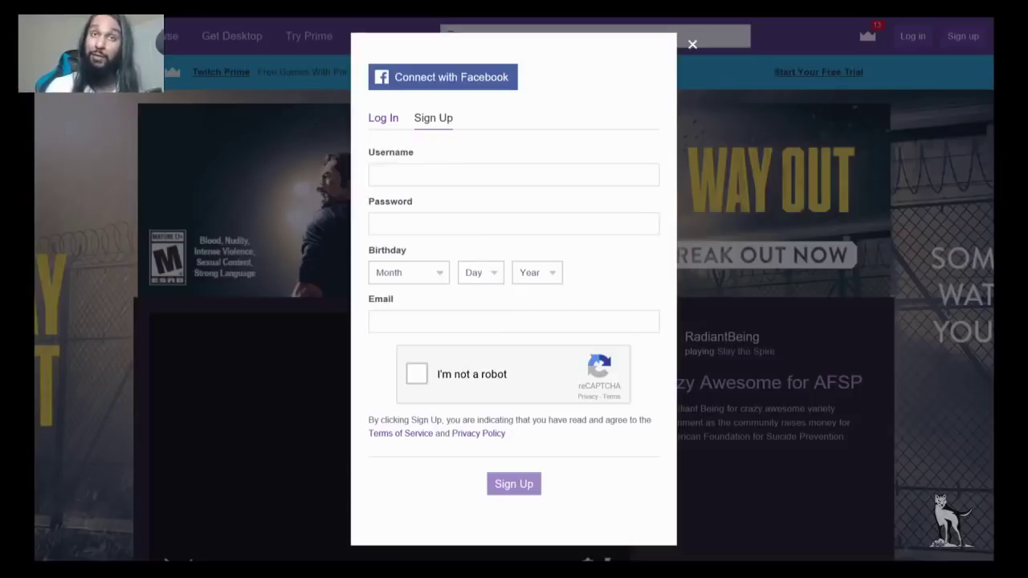
key("super")
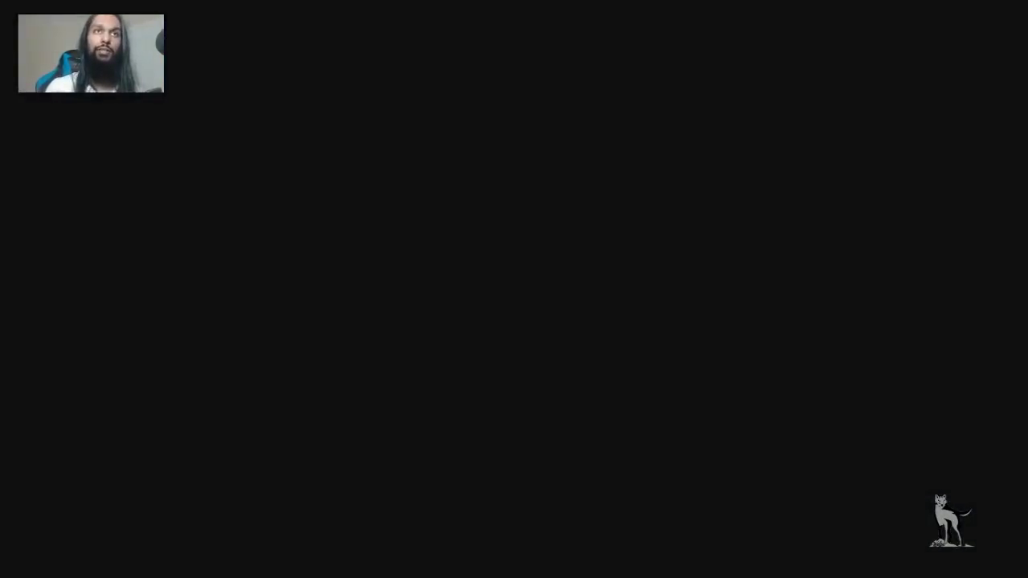
- Show the Apps section of My games & apps and highlight the Twitch tile
key("Return")
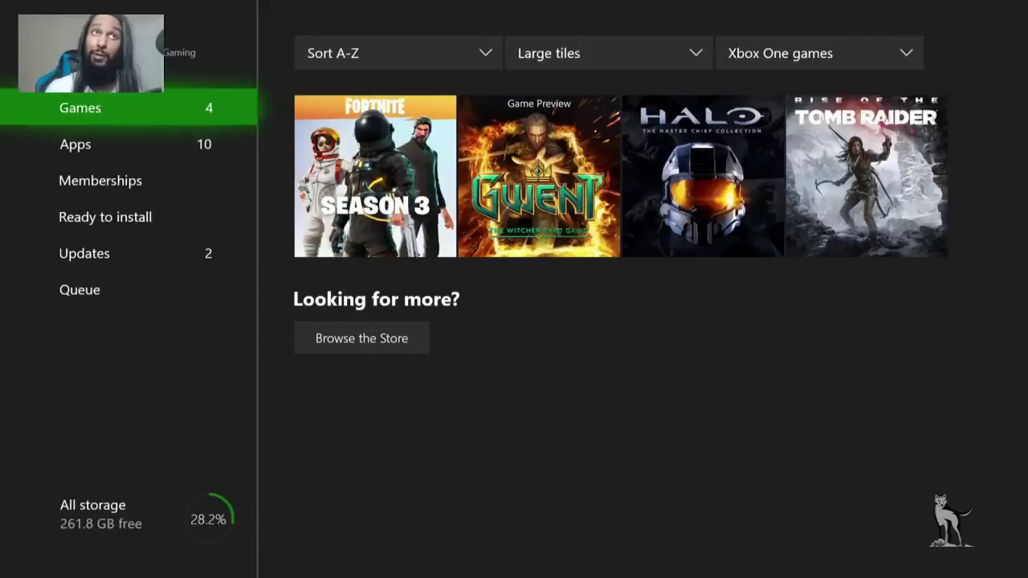
key("Down")
key("Right")
key("Right")
key("Right")
key("Down")
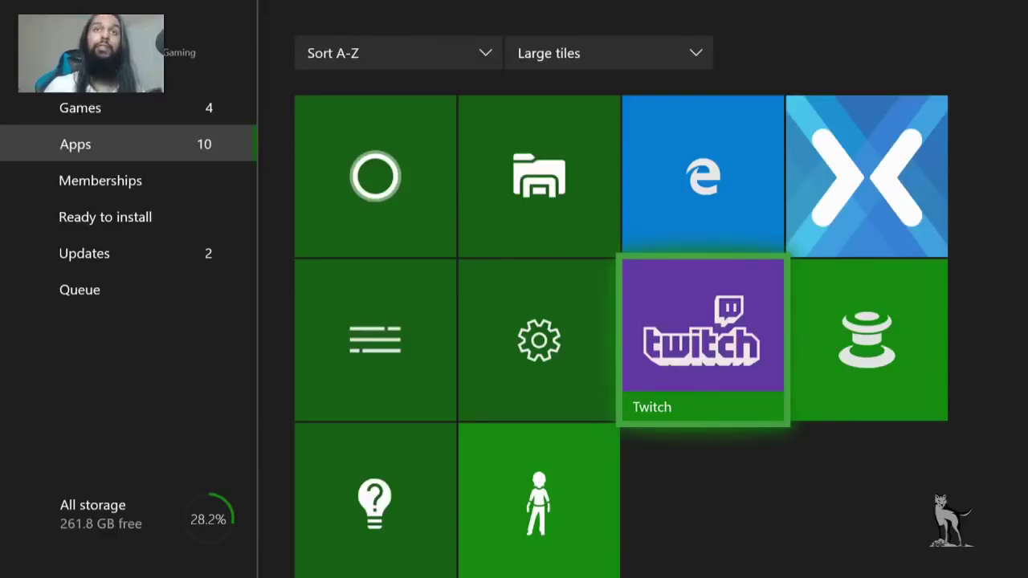
- Launch the Twitch Xbox app and move down its menu toward Broadcast
key("Return")
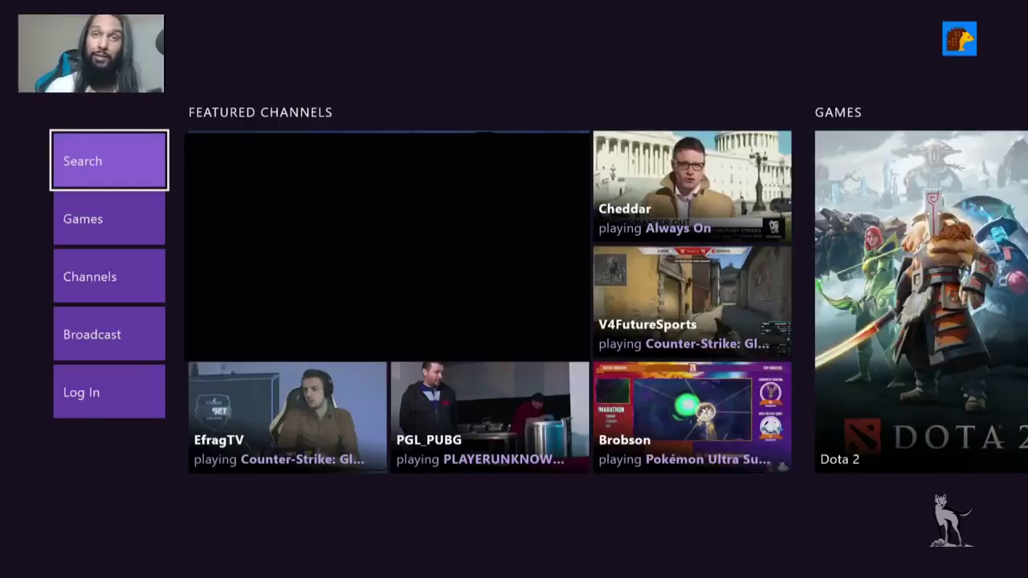
key("Down")
key("Down")
key("Down")
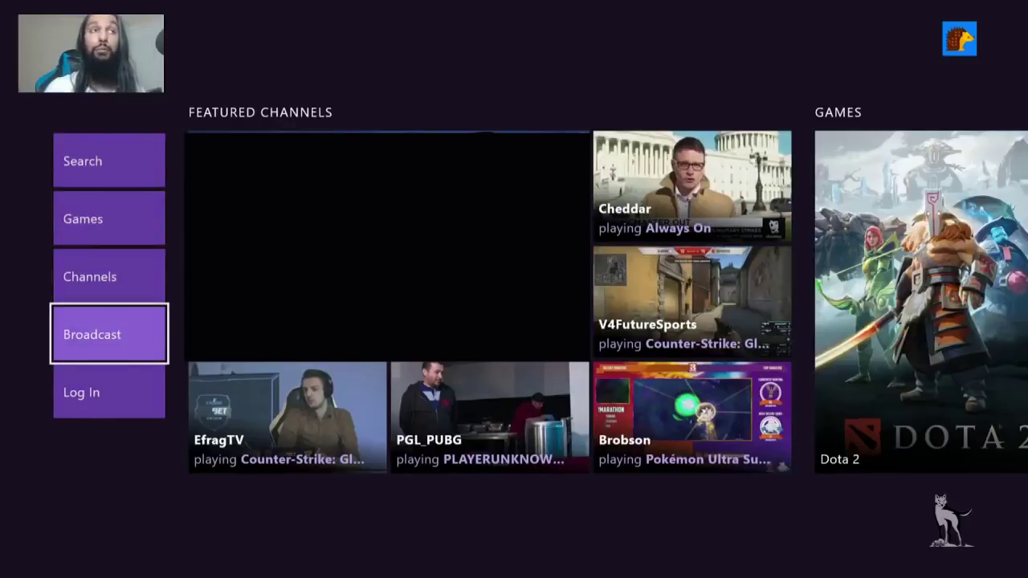
- Try Broadcast, dismiss the no-supported-game error back to Home, and bring up the Xbox guide
key("Return")
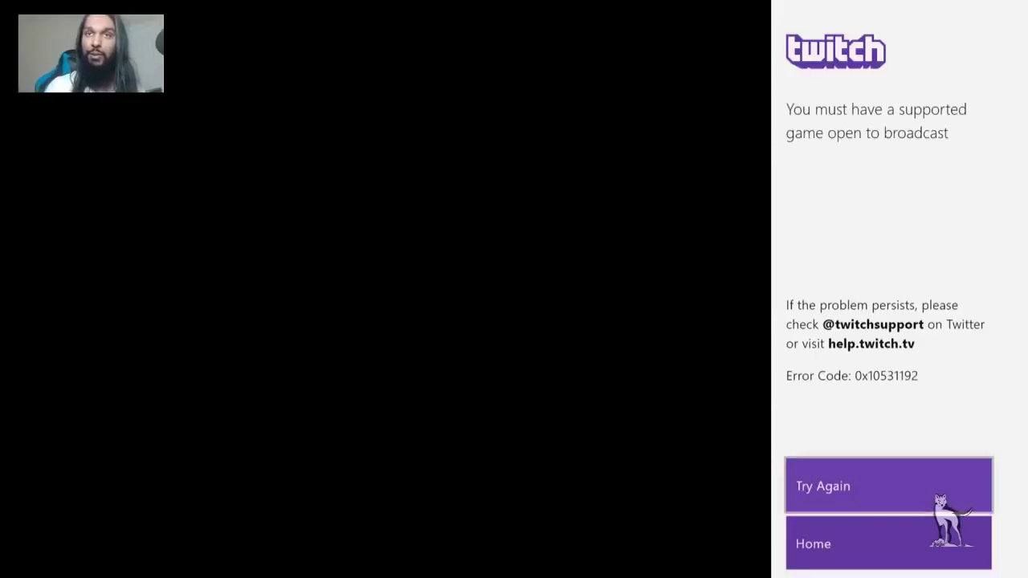
key("Down")
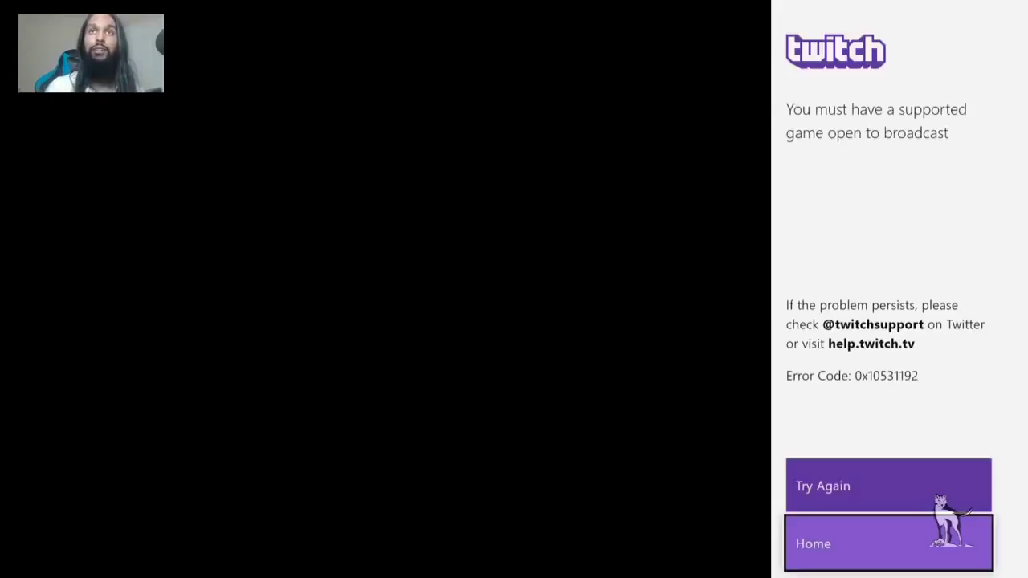
key("Return")
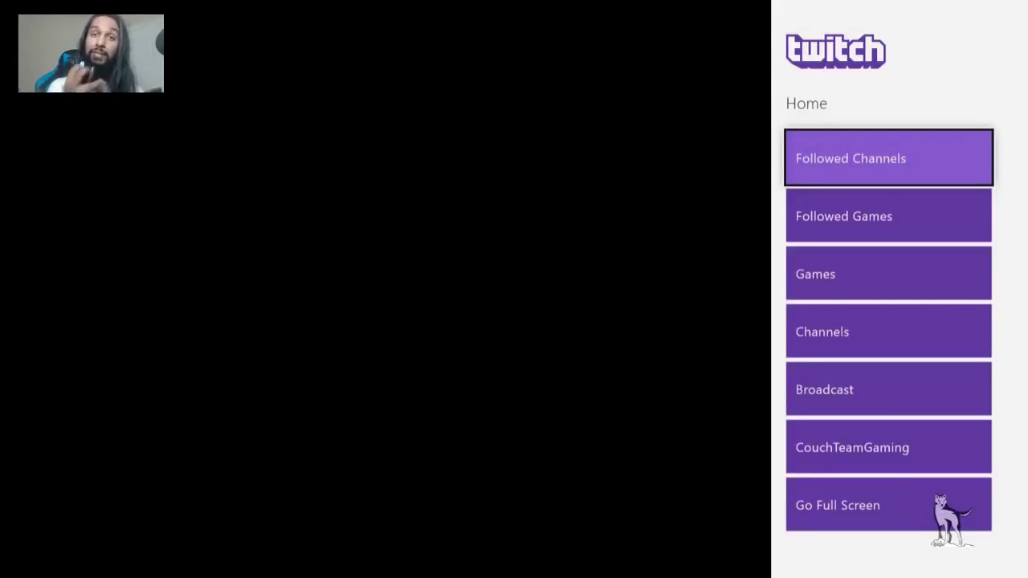
key("super")
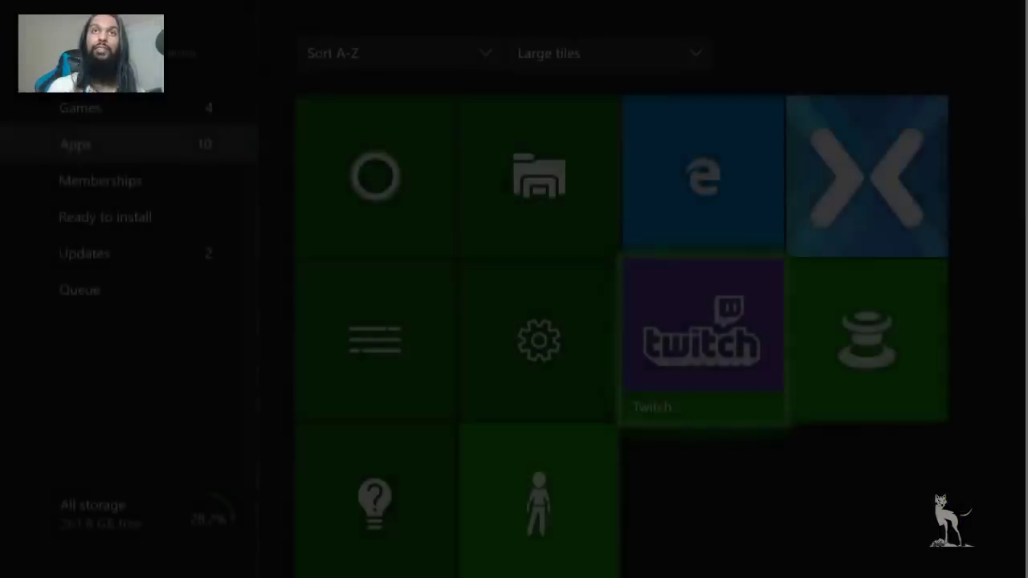
- Launch Gwent from the recent apps list
key("Down")
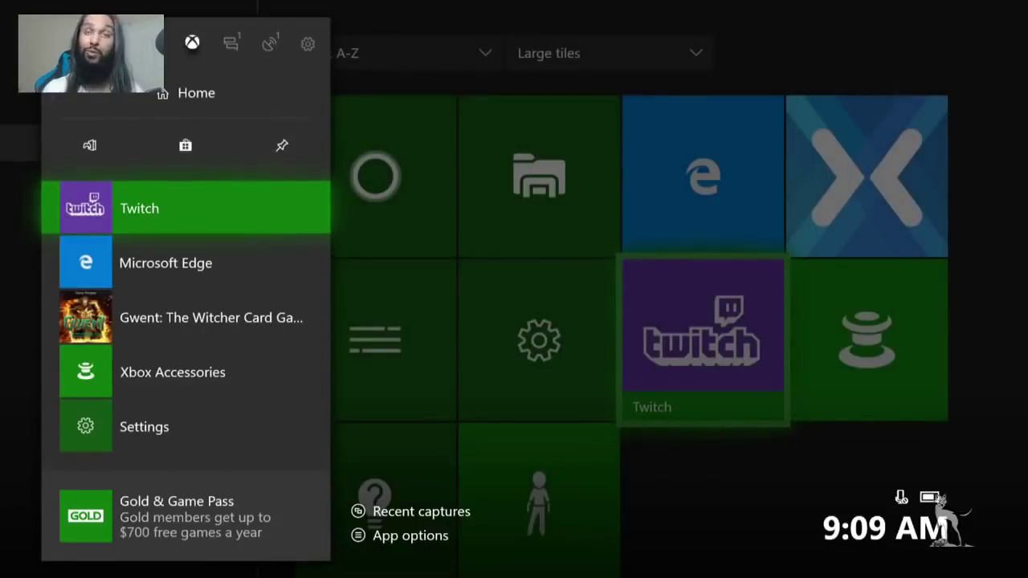
key("Down")
key("Down")
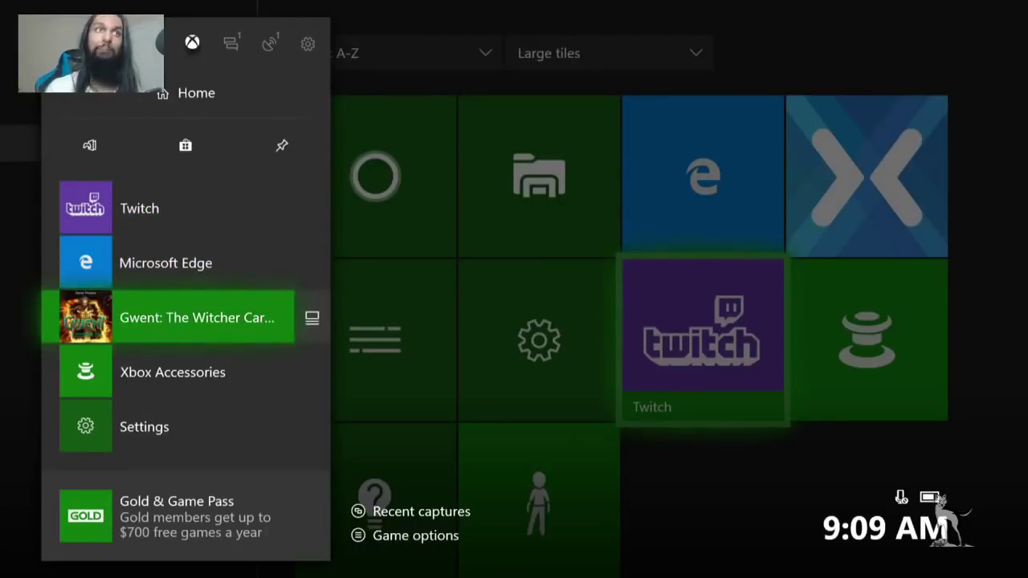
key("Return")
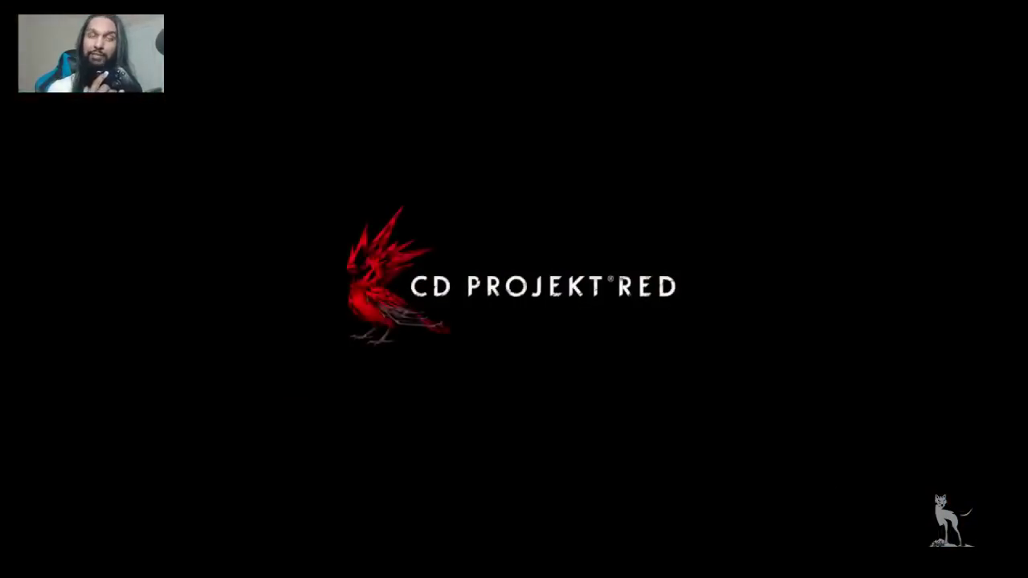
- Snap Twitch beside the running Gwent and open its Broadcast page for Gwent
key("super")
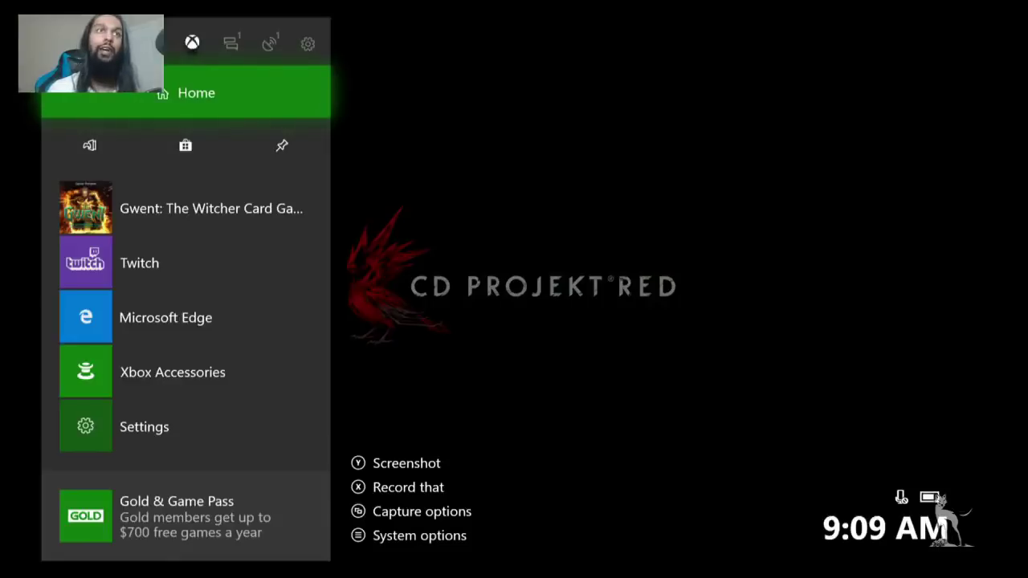
key("Down")
key("Down")
key("Down")
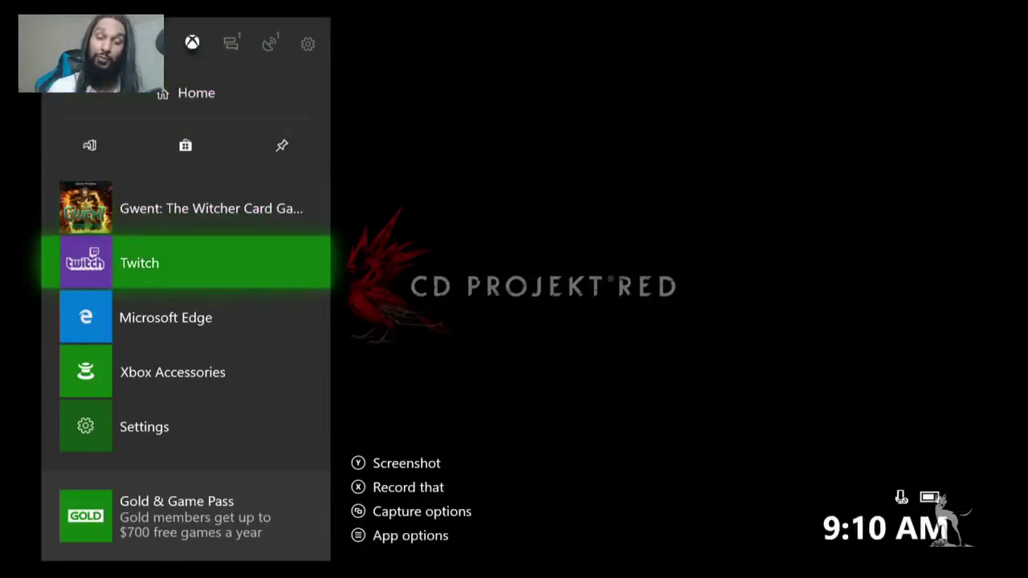
key("Return")
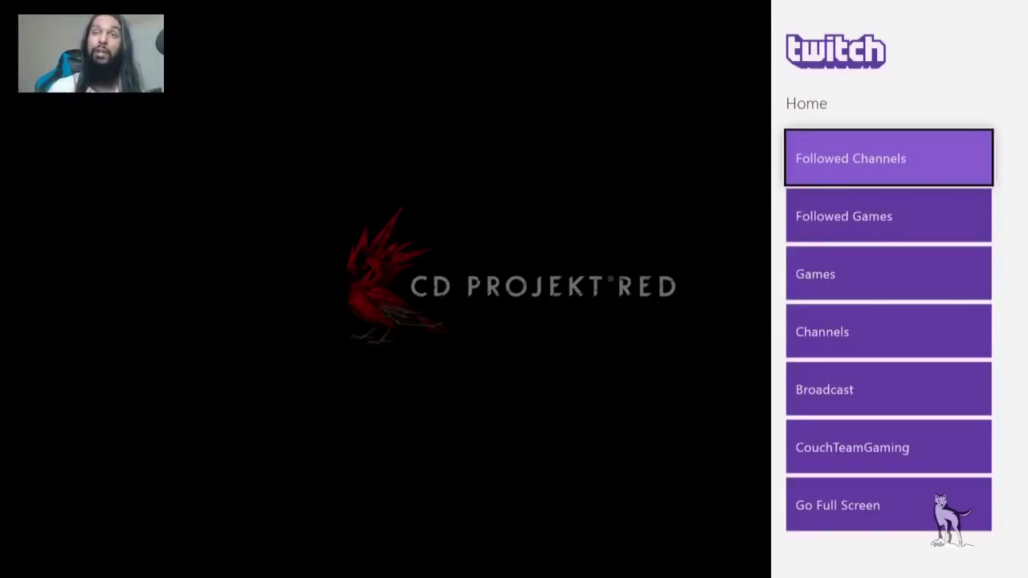
key("Down")
key("Down")
key("Down")
key("Down")
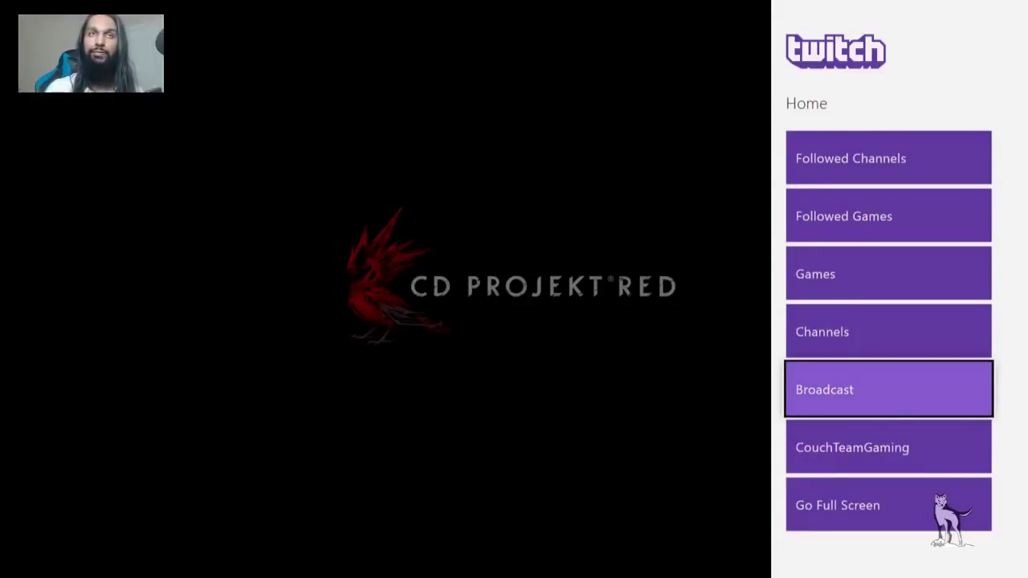
key("Return")
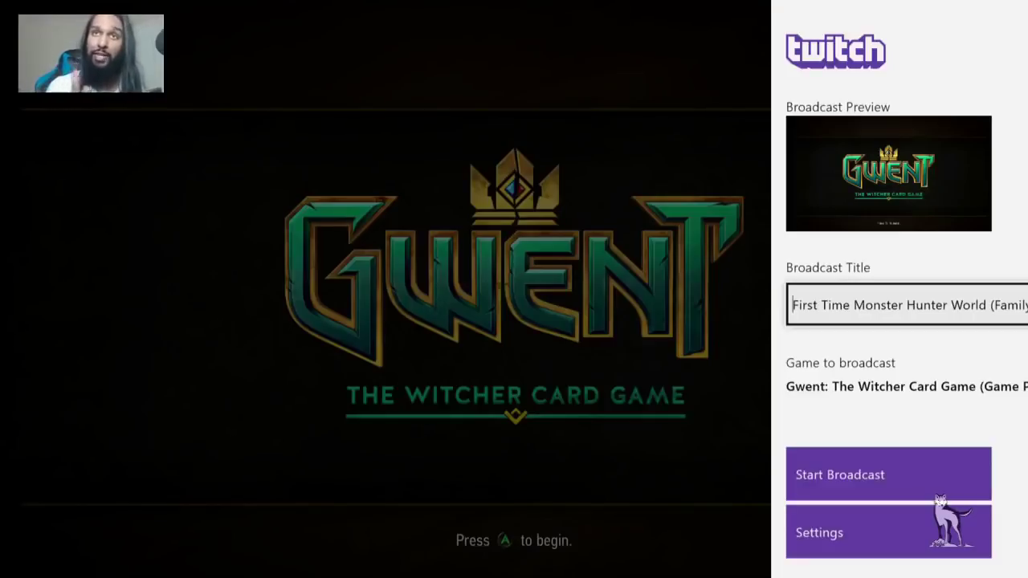
left_click(889, 475)
left_click(907, 306)
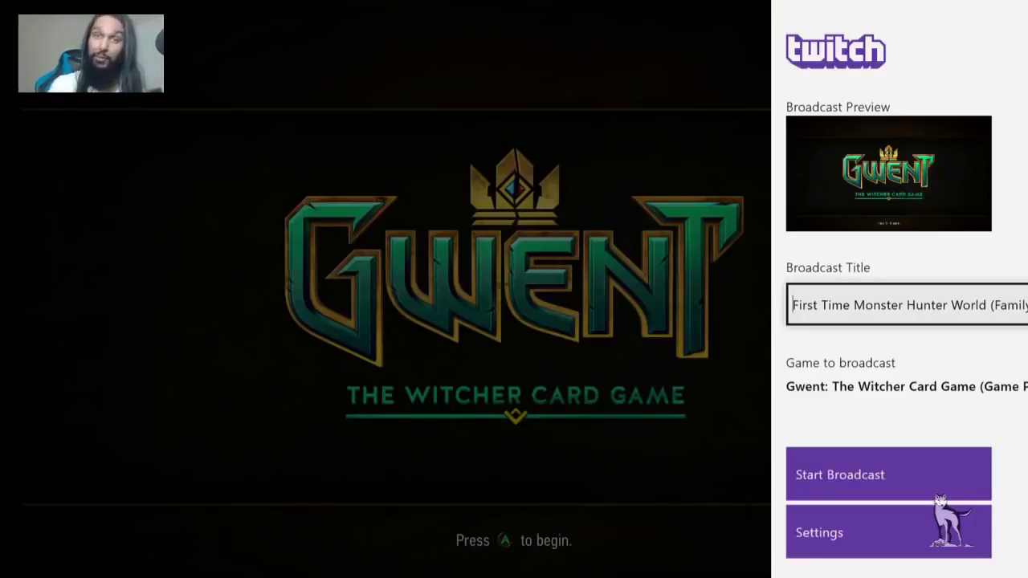
key("Down")
key("Down")
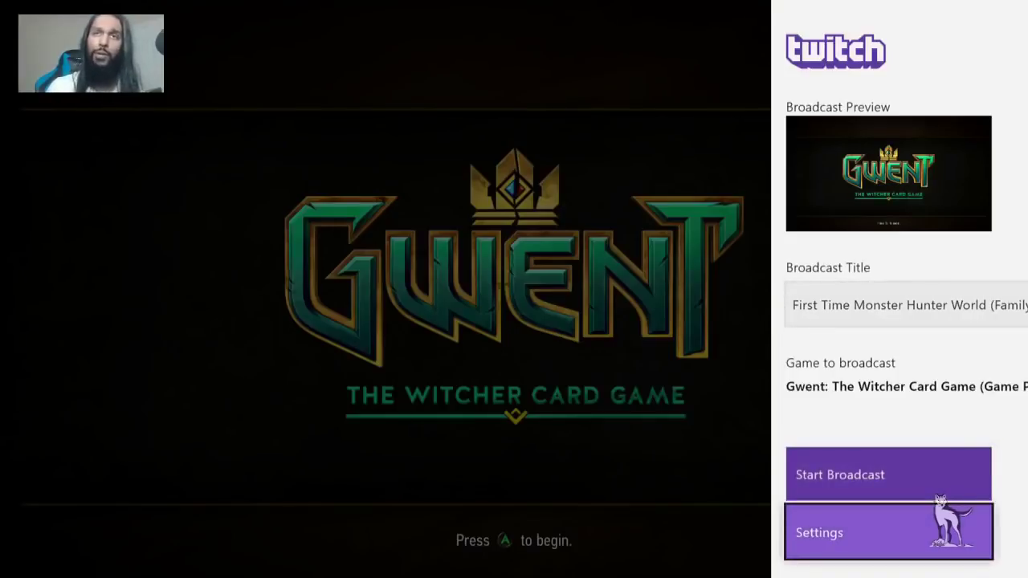
key("Return")
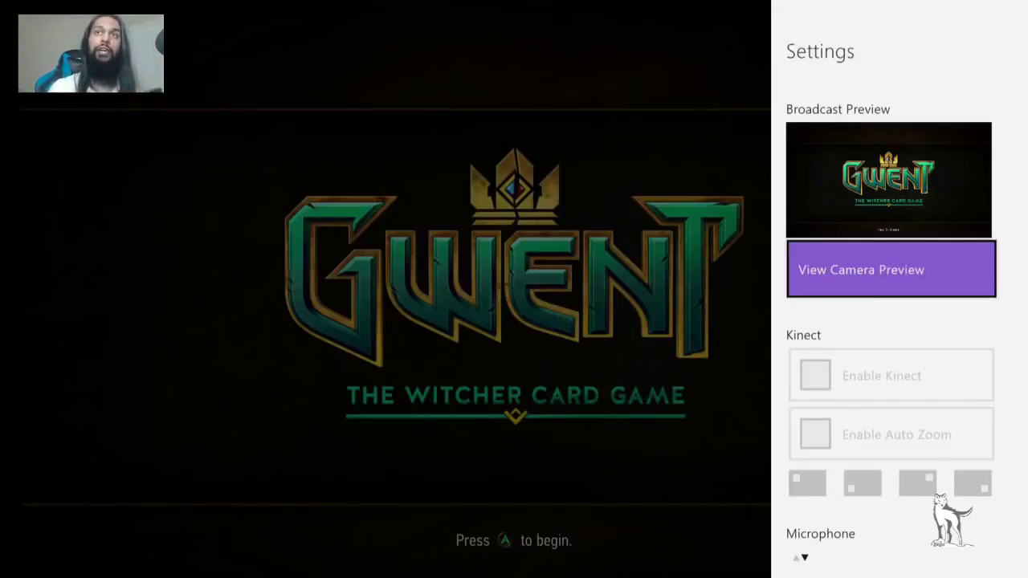
- Scroll the broadcast settings past the Microphone options down to the broadcast title
key("Down")
key("Up")
key("Down")
key("Down")
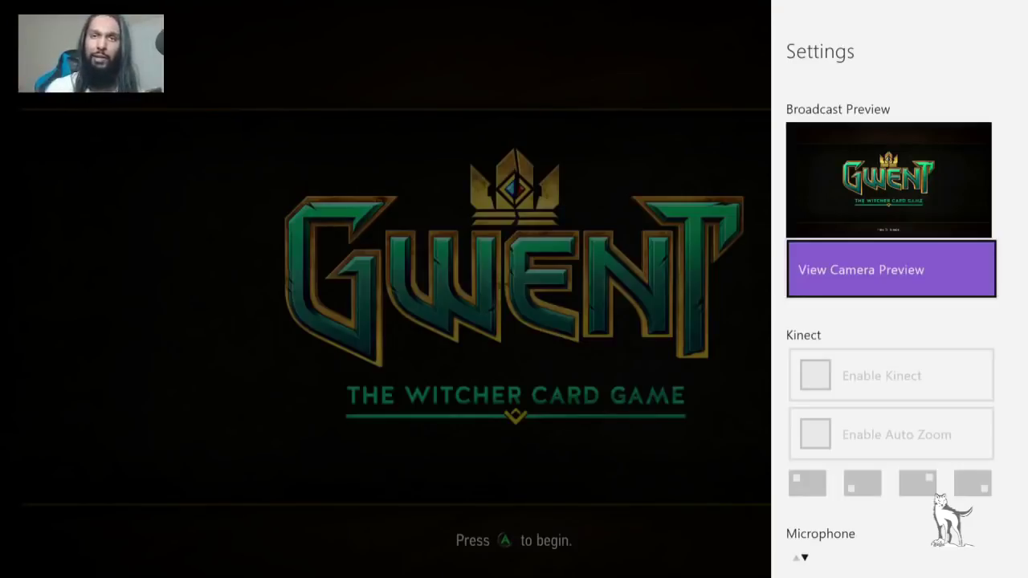
key("Down")
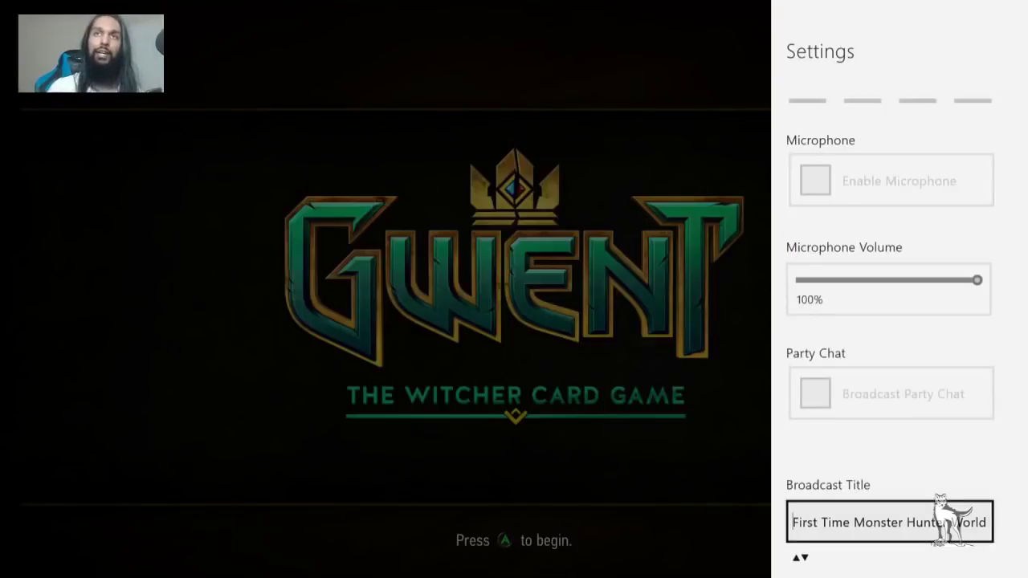
key("Up")
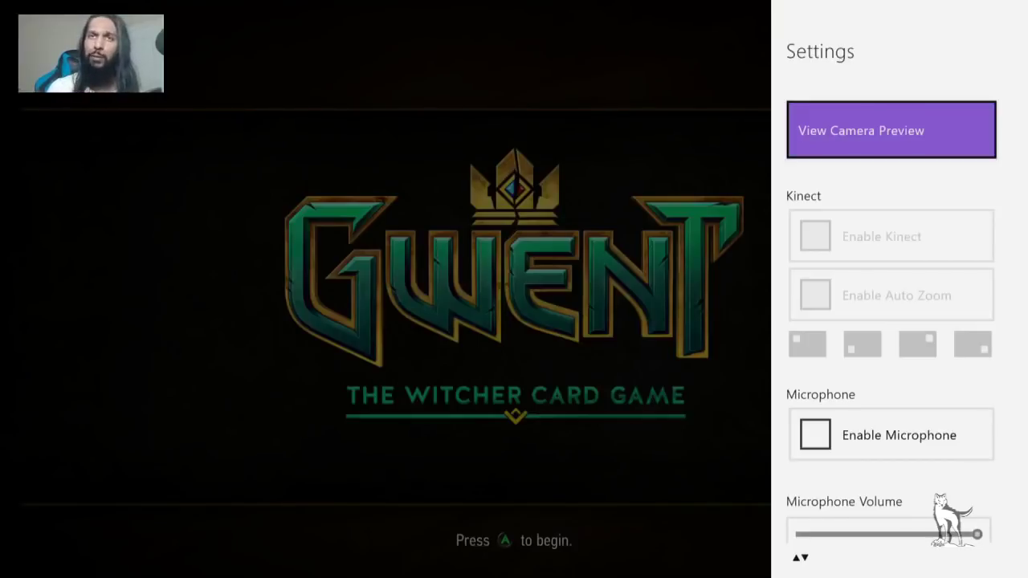
key("Down")
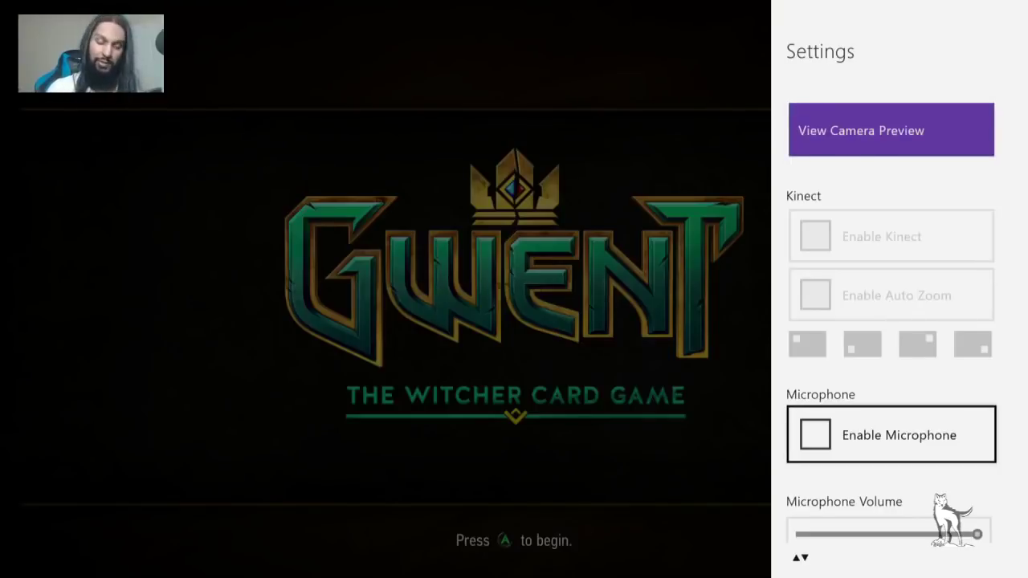
- Check Enable Microphone and adjust the Microphone Volume slider to 90%
key("Return")
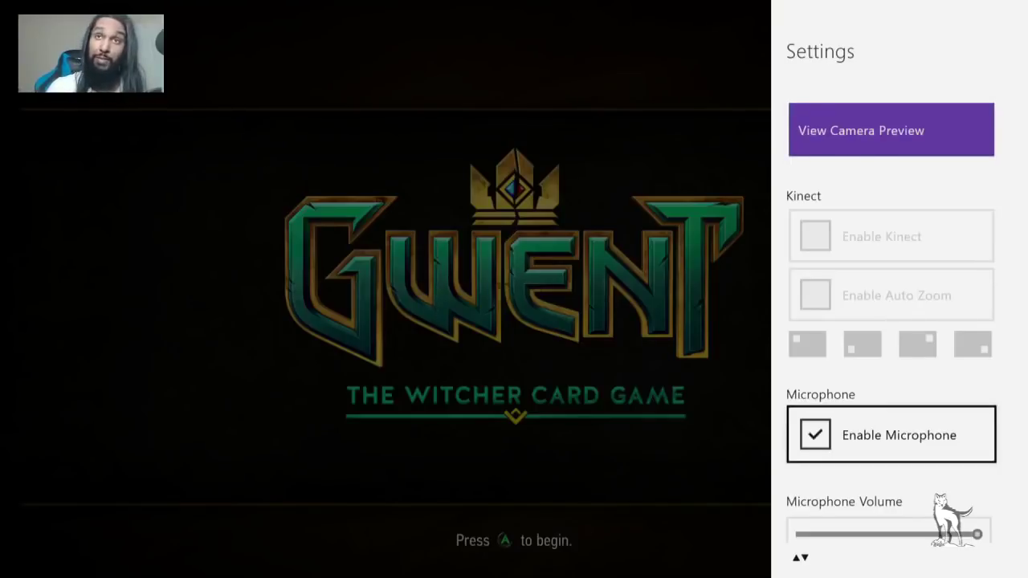
key("Down")
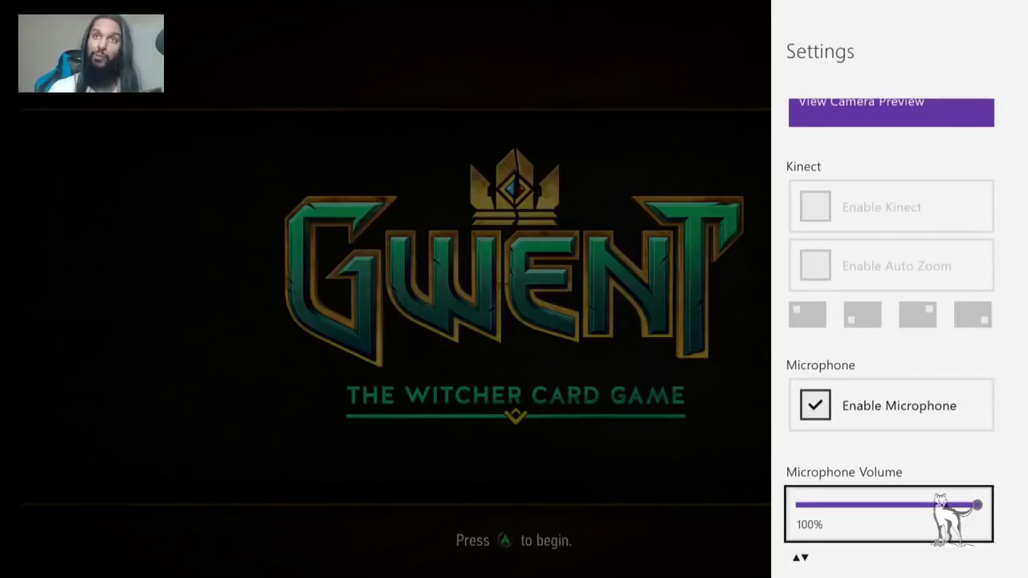
scroll(891, 322, "down", 2)
key("Left")
key("Left")
key("Right")
key("Right")
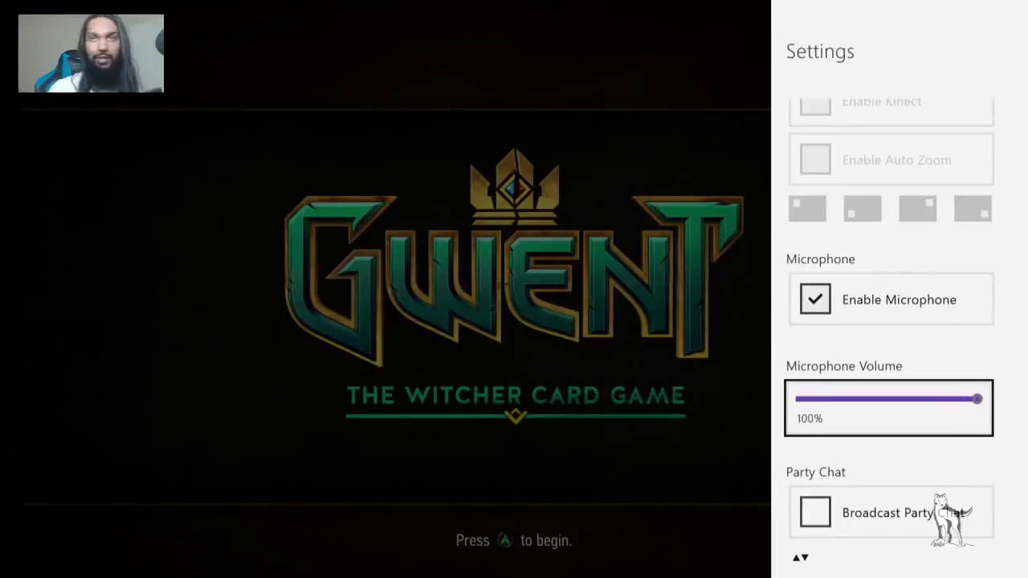
key("Left")
key("Left")
key("Left")
key("Left")
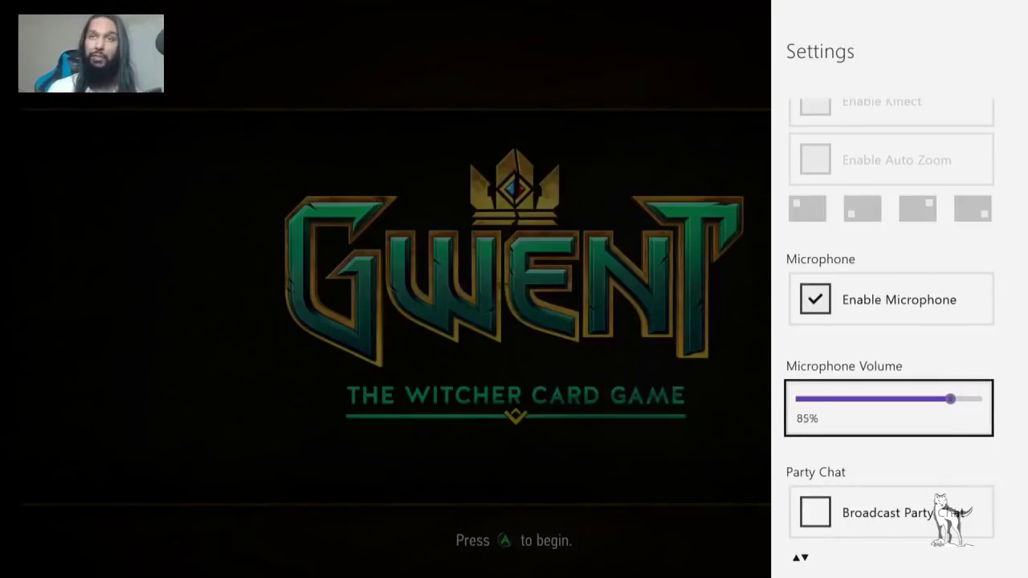
key("Right")
key("Right")
key("Down")
key("Down")
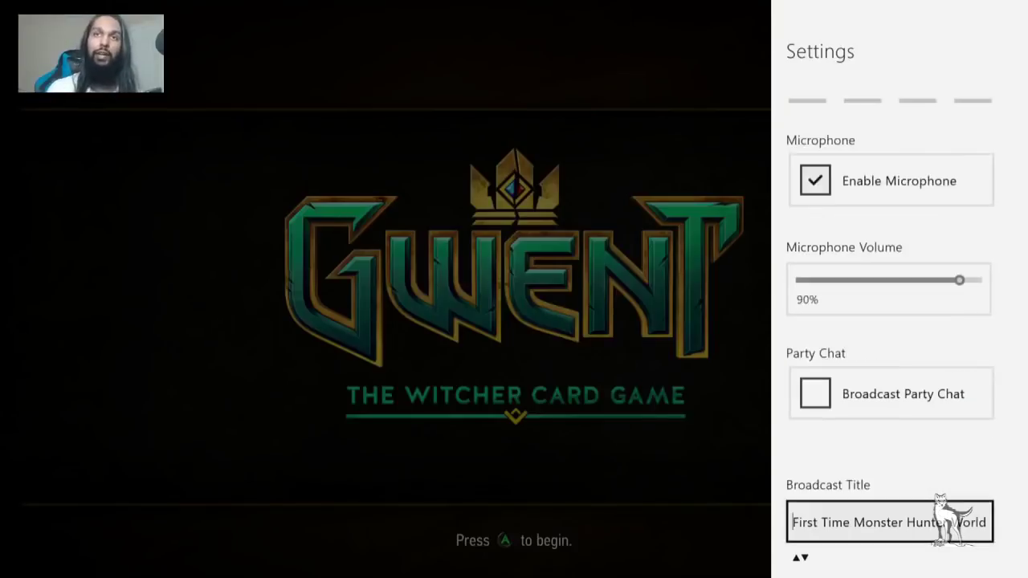
key("Up")
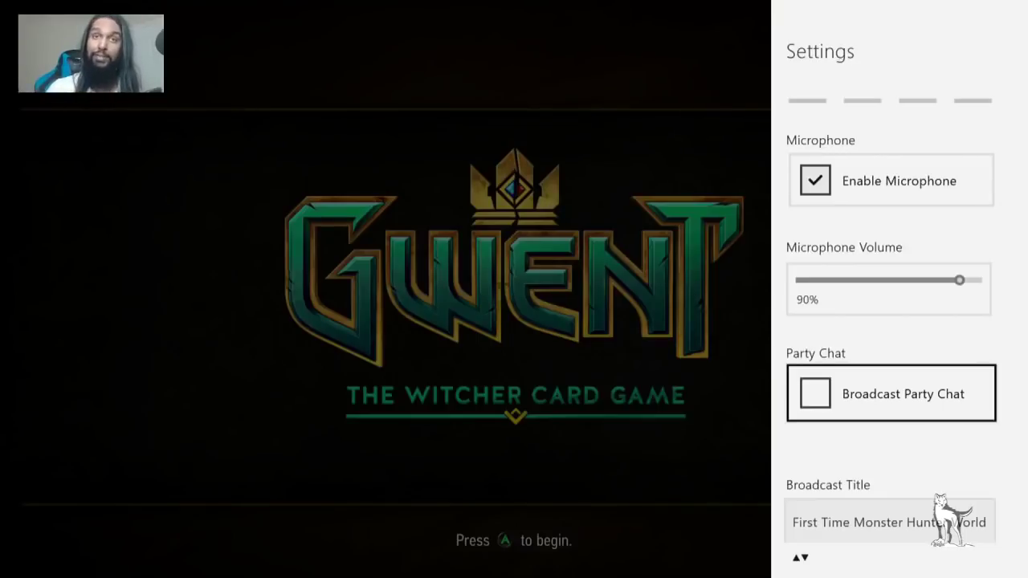
key("Down")
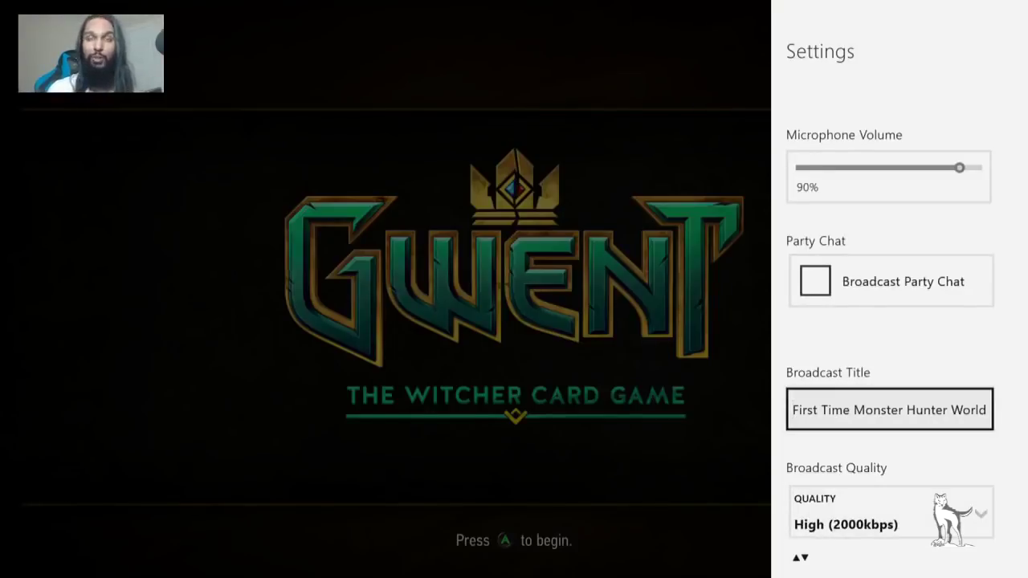
key("Down")
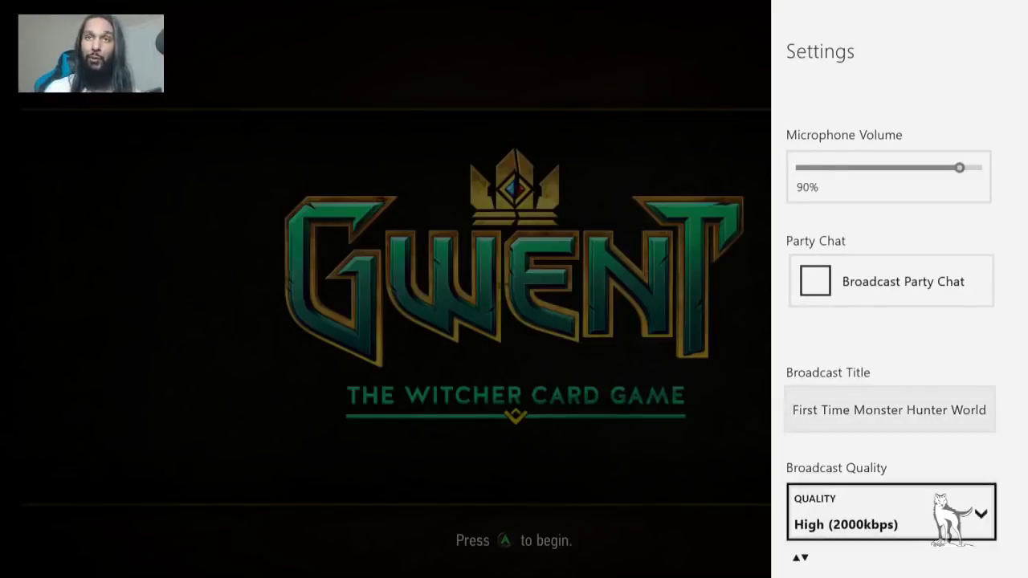
key("Down")
key("Up")
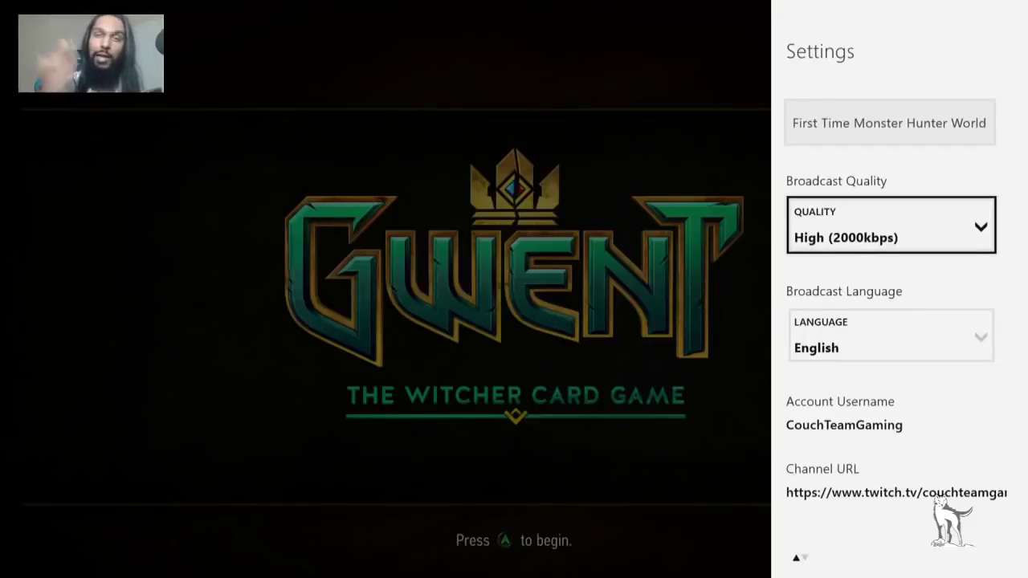
key("Down")
key("Up")
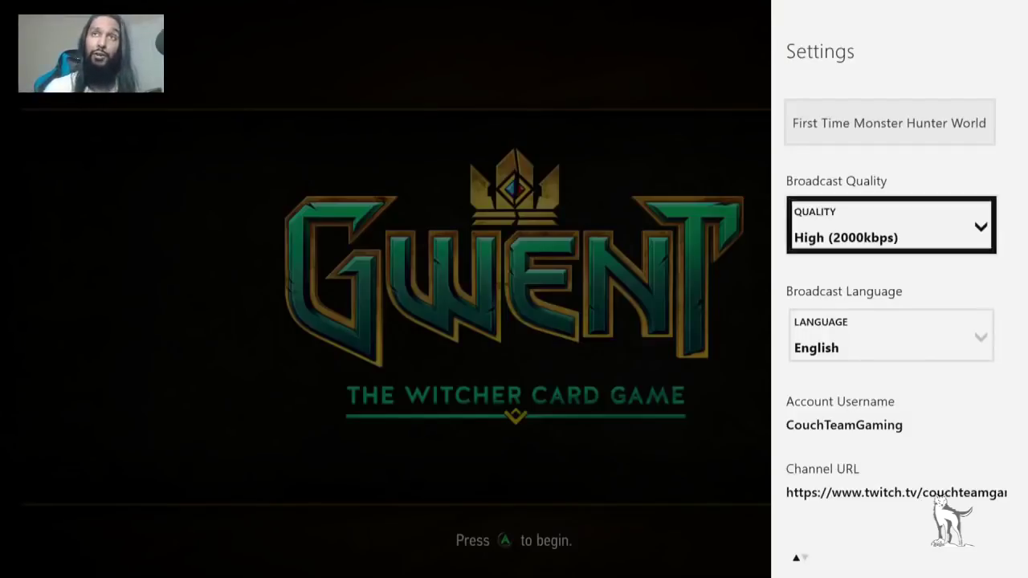
key("Return")
key("Down")
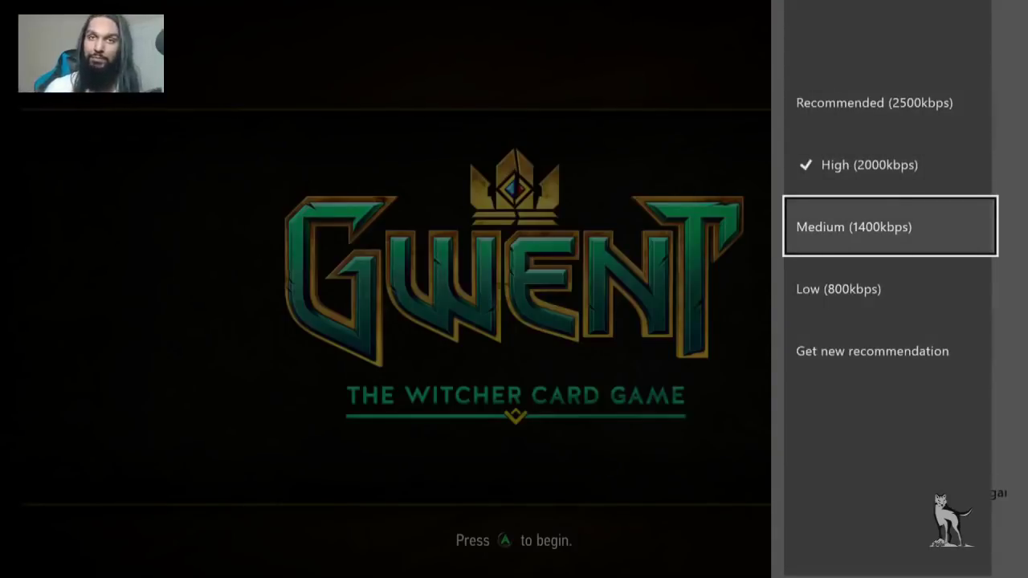
key("Down")
key("Up")
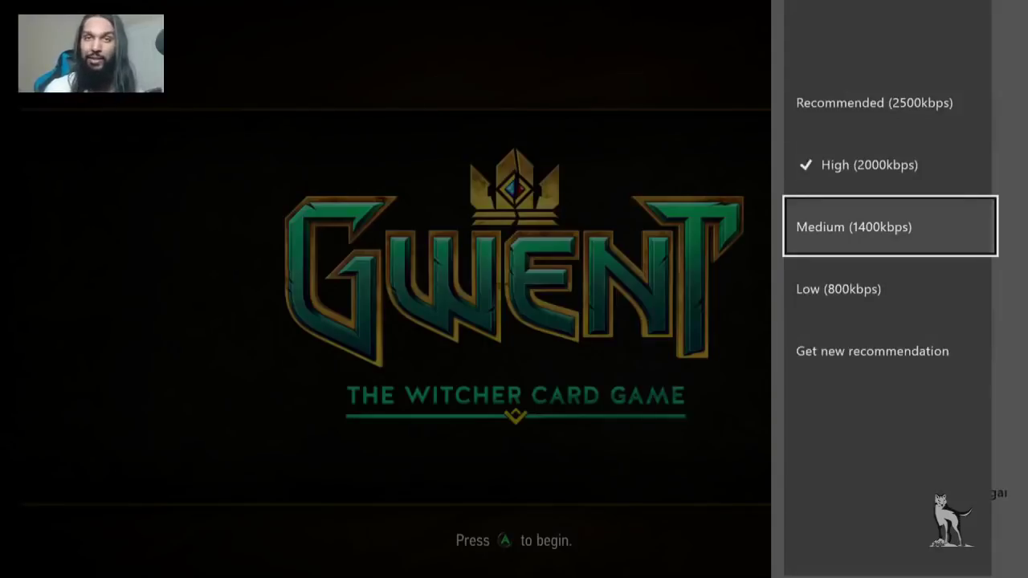
key("Down")
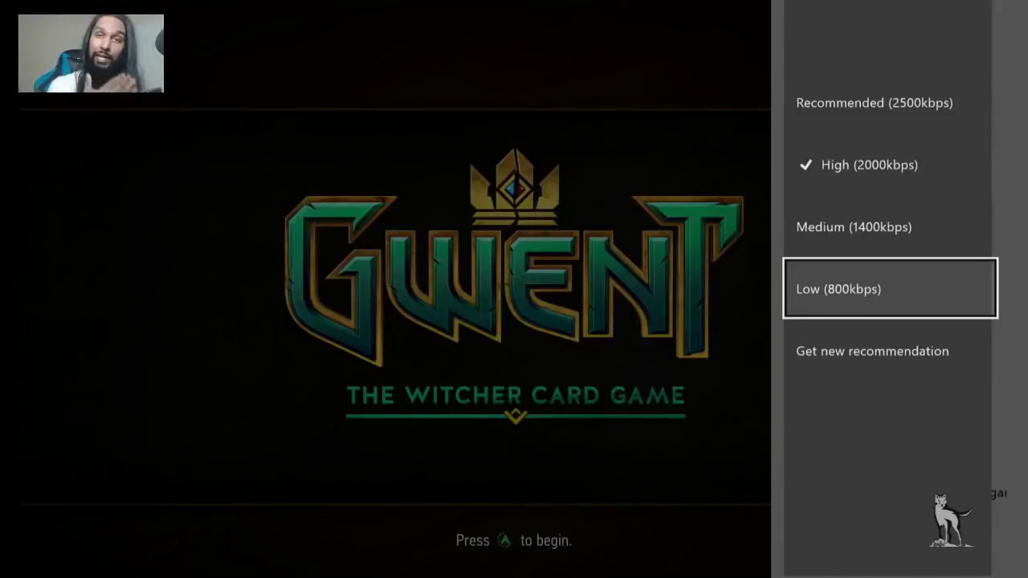
key("Up")
key("Up")
key("Down")
key("Escape")
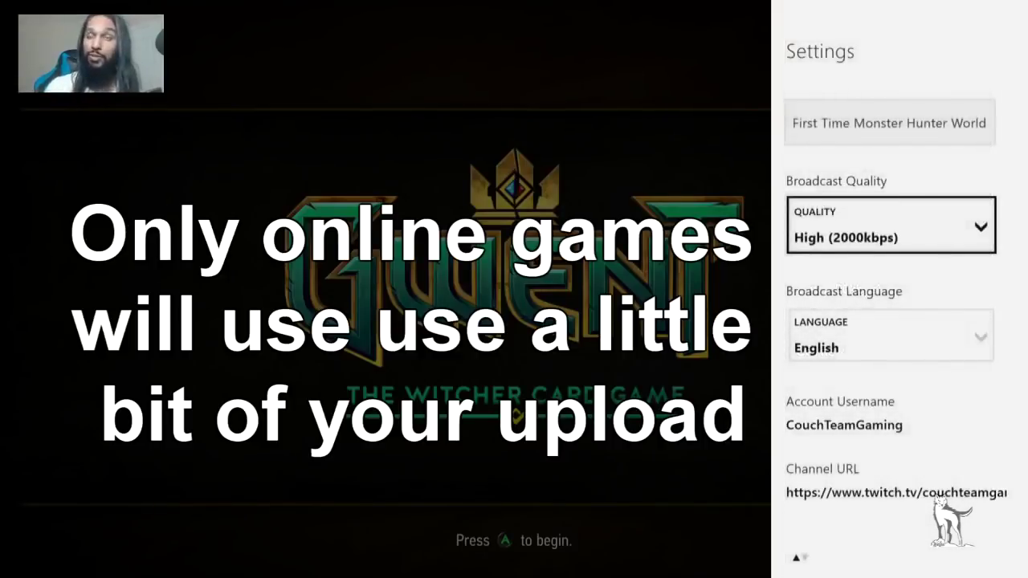
key("Down")
key("Up")
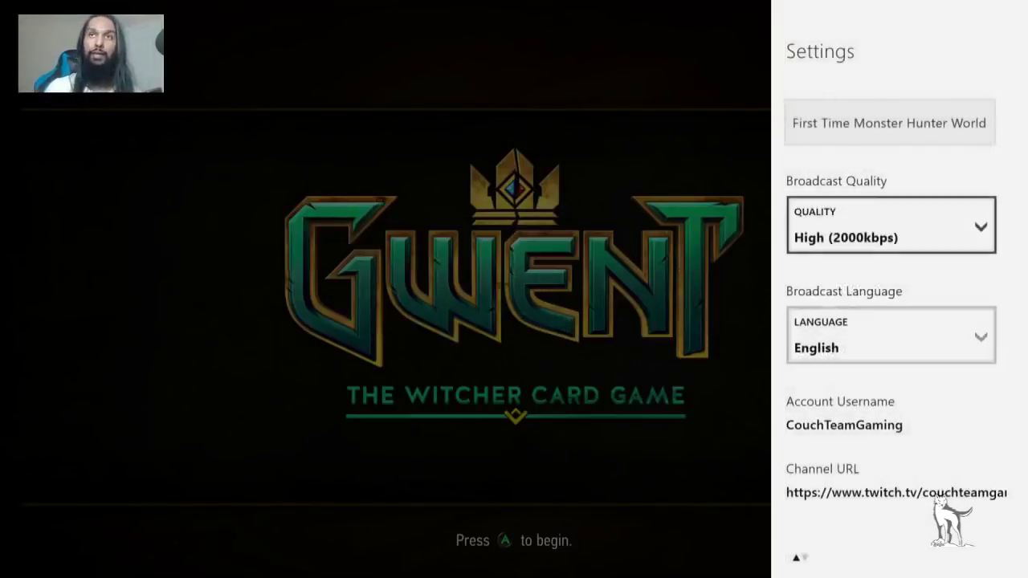
key("Down")
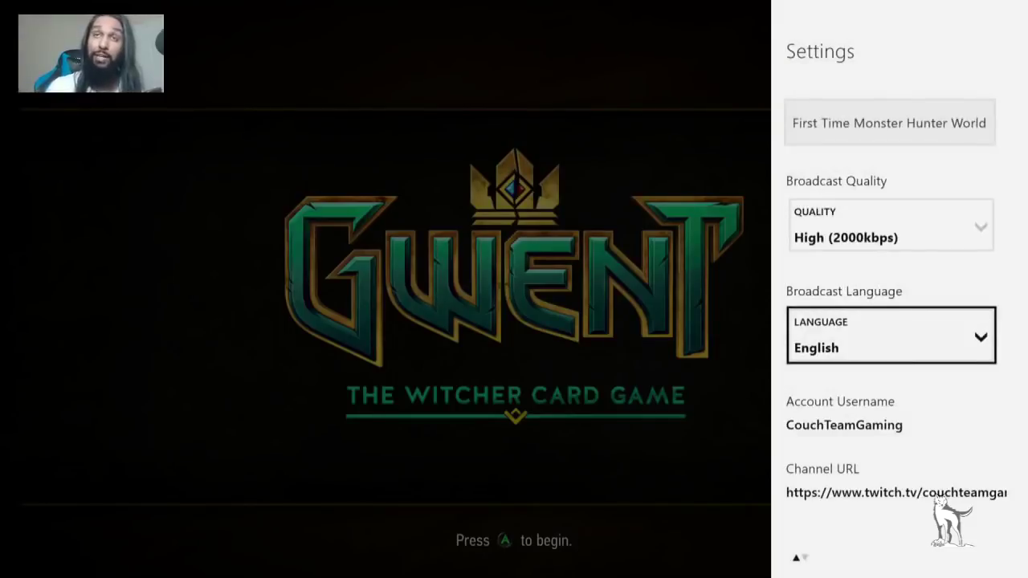
key("Return")
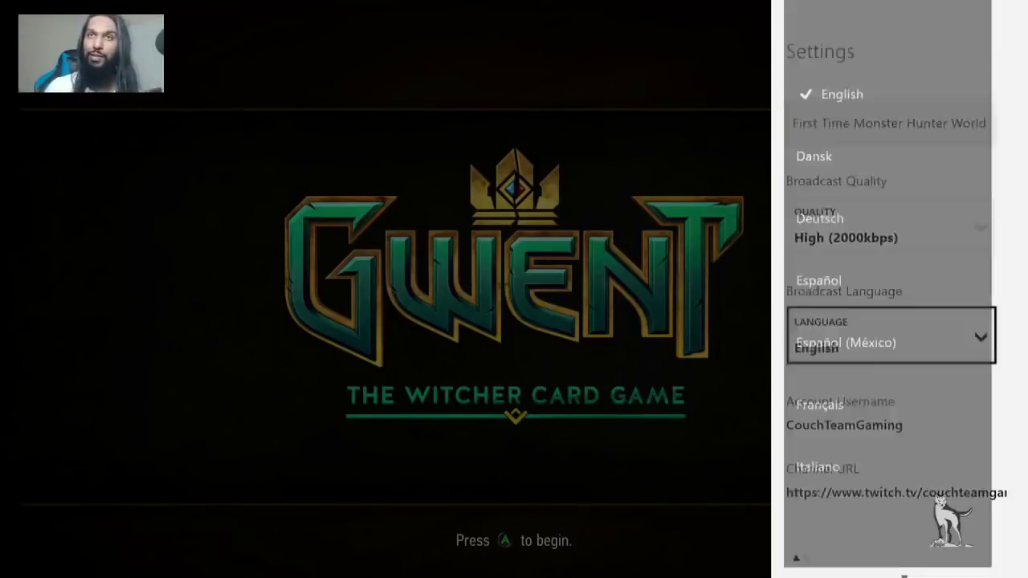
key("Down")
key("Down")
key("Up")
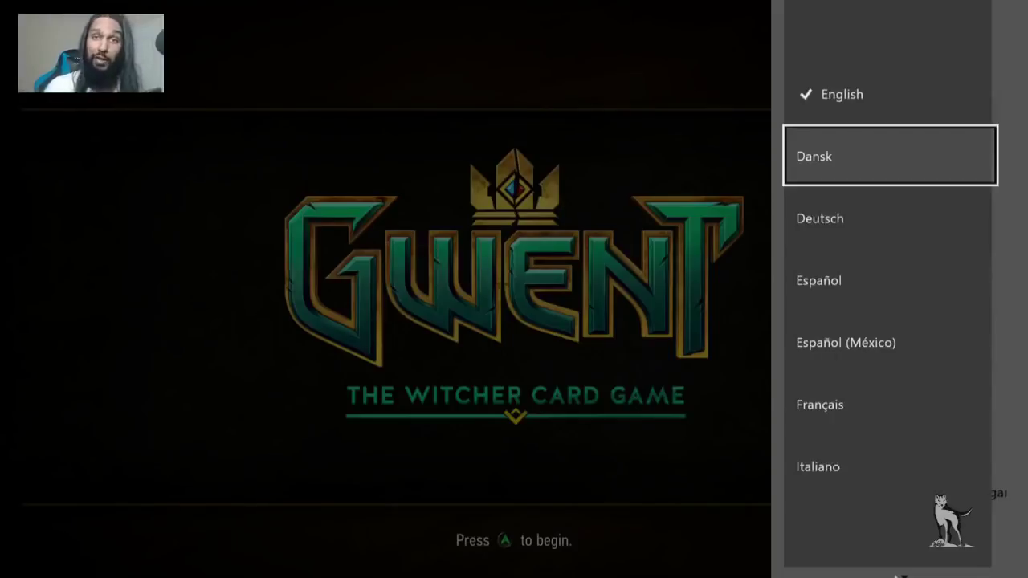
key("Escape")
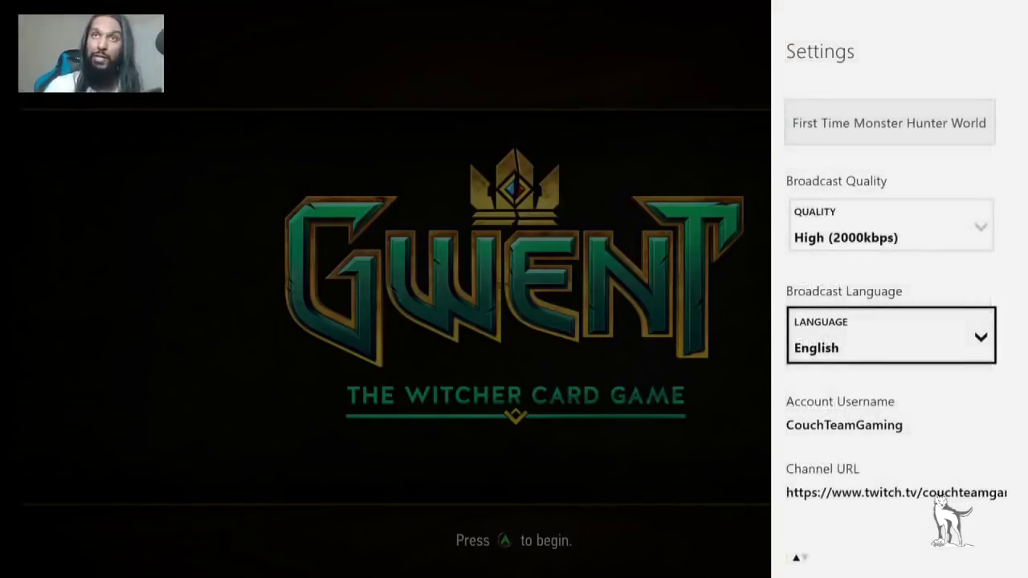